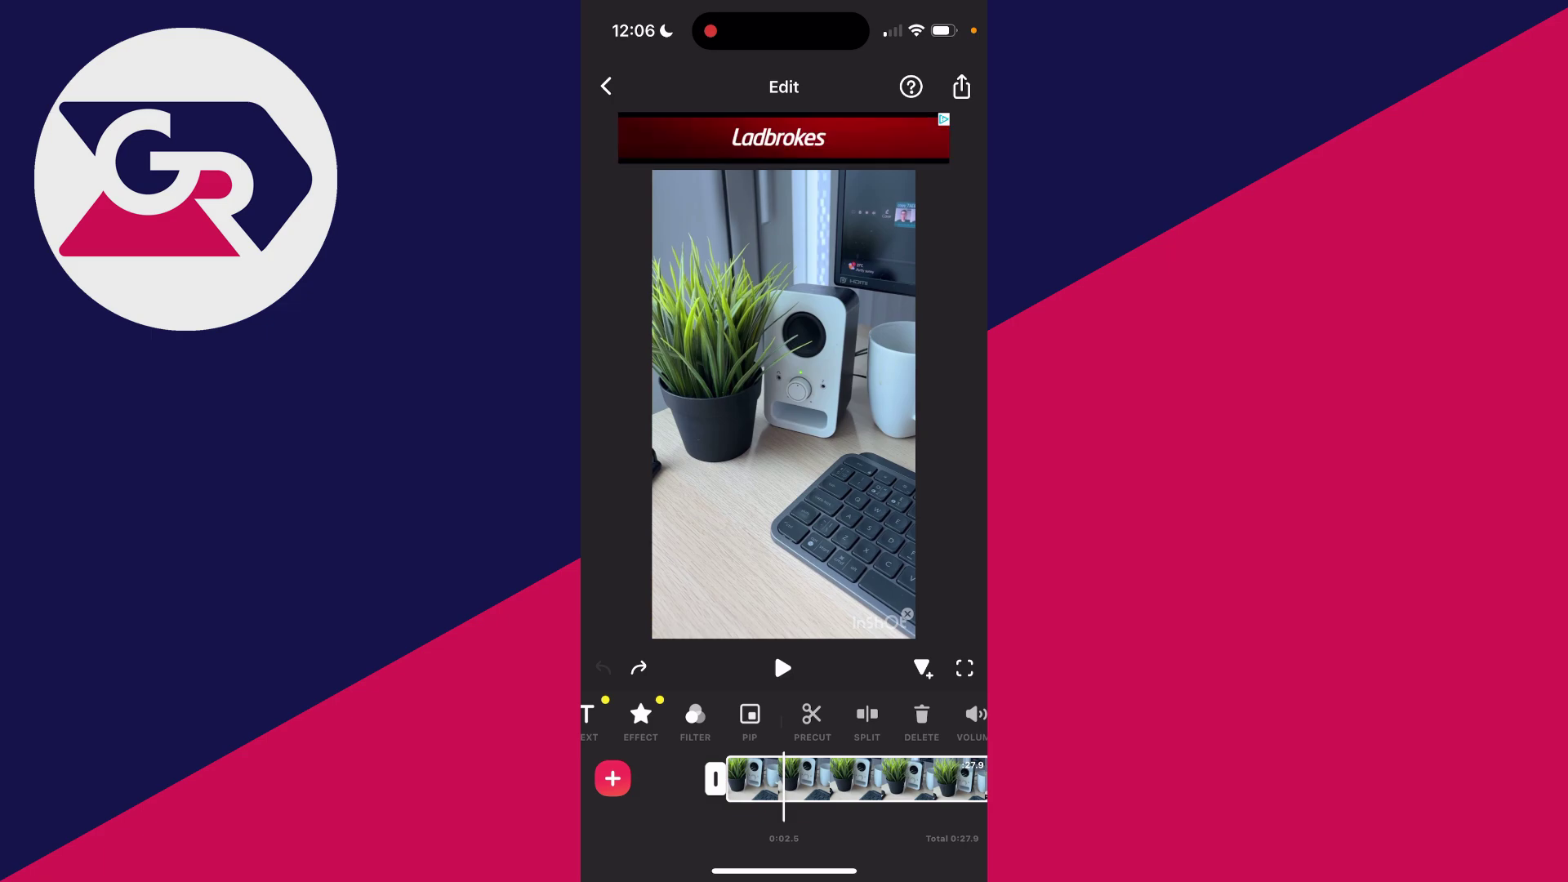
Step: Trim a little from the desk clip's start and end, leaving about 26.7 seconds
left_click_drag(717, 779, 738, 780)
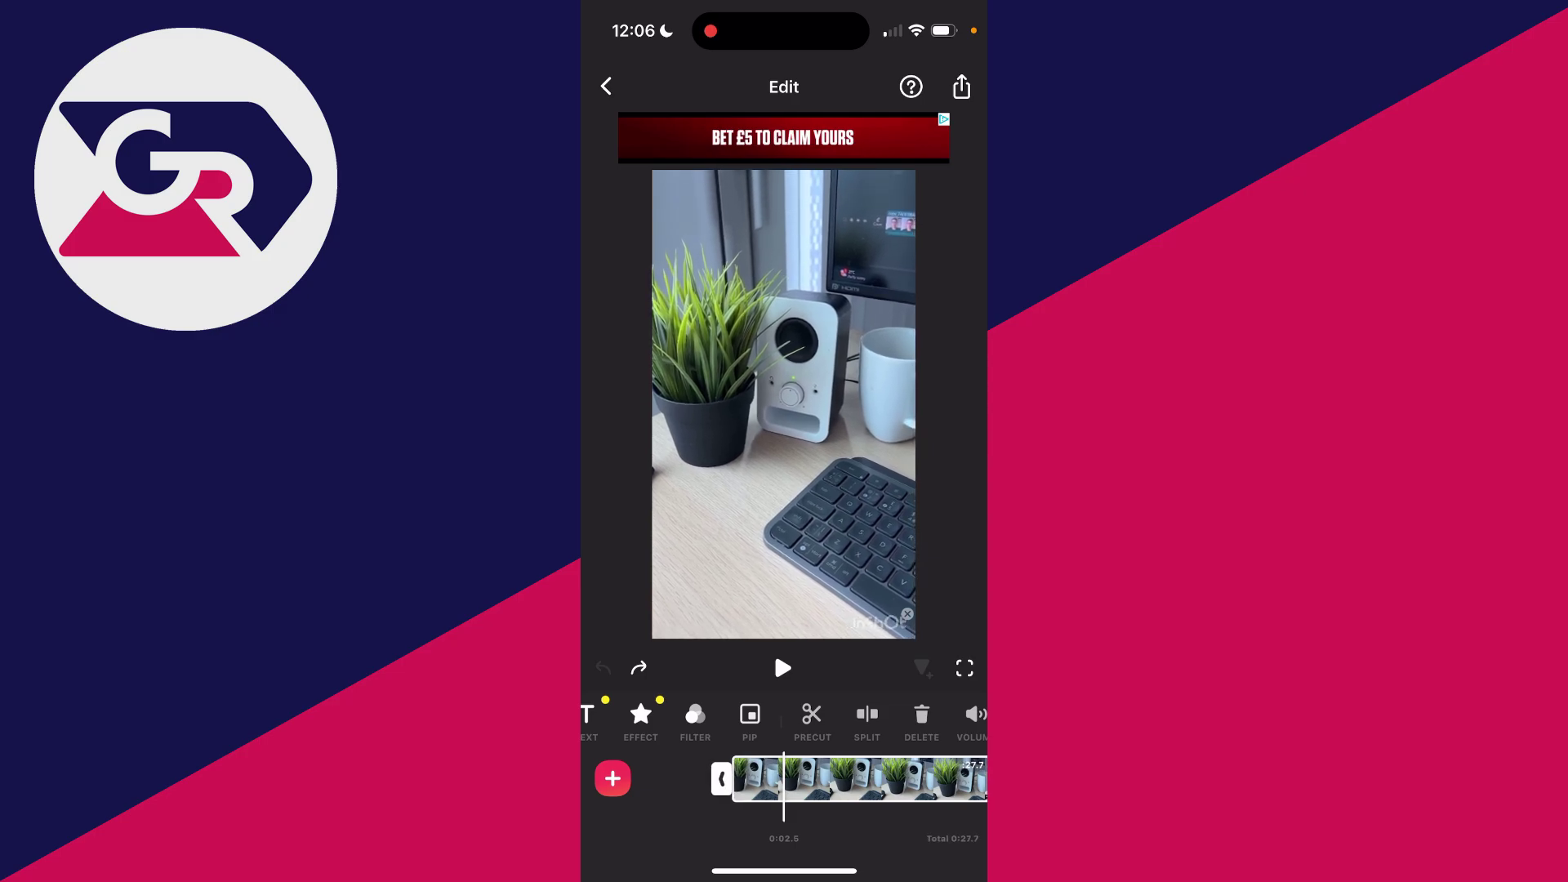
left_click_drag(932, 779, 735, 779)
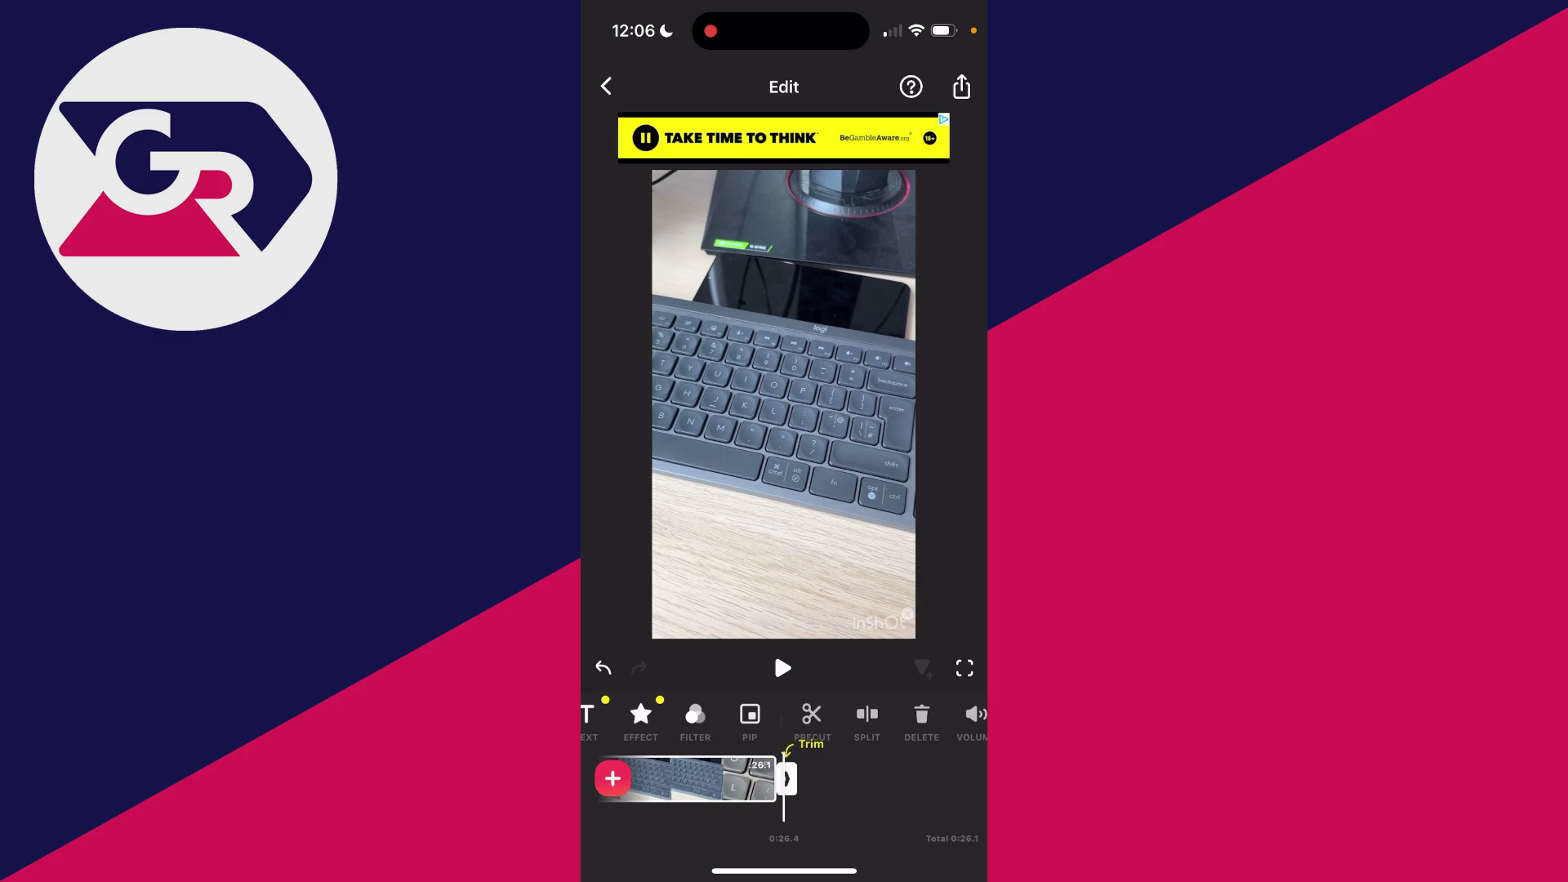
left_click_drag(686, 779, 968, 780)
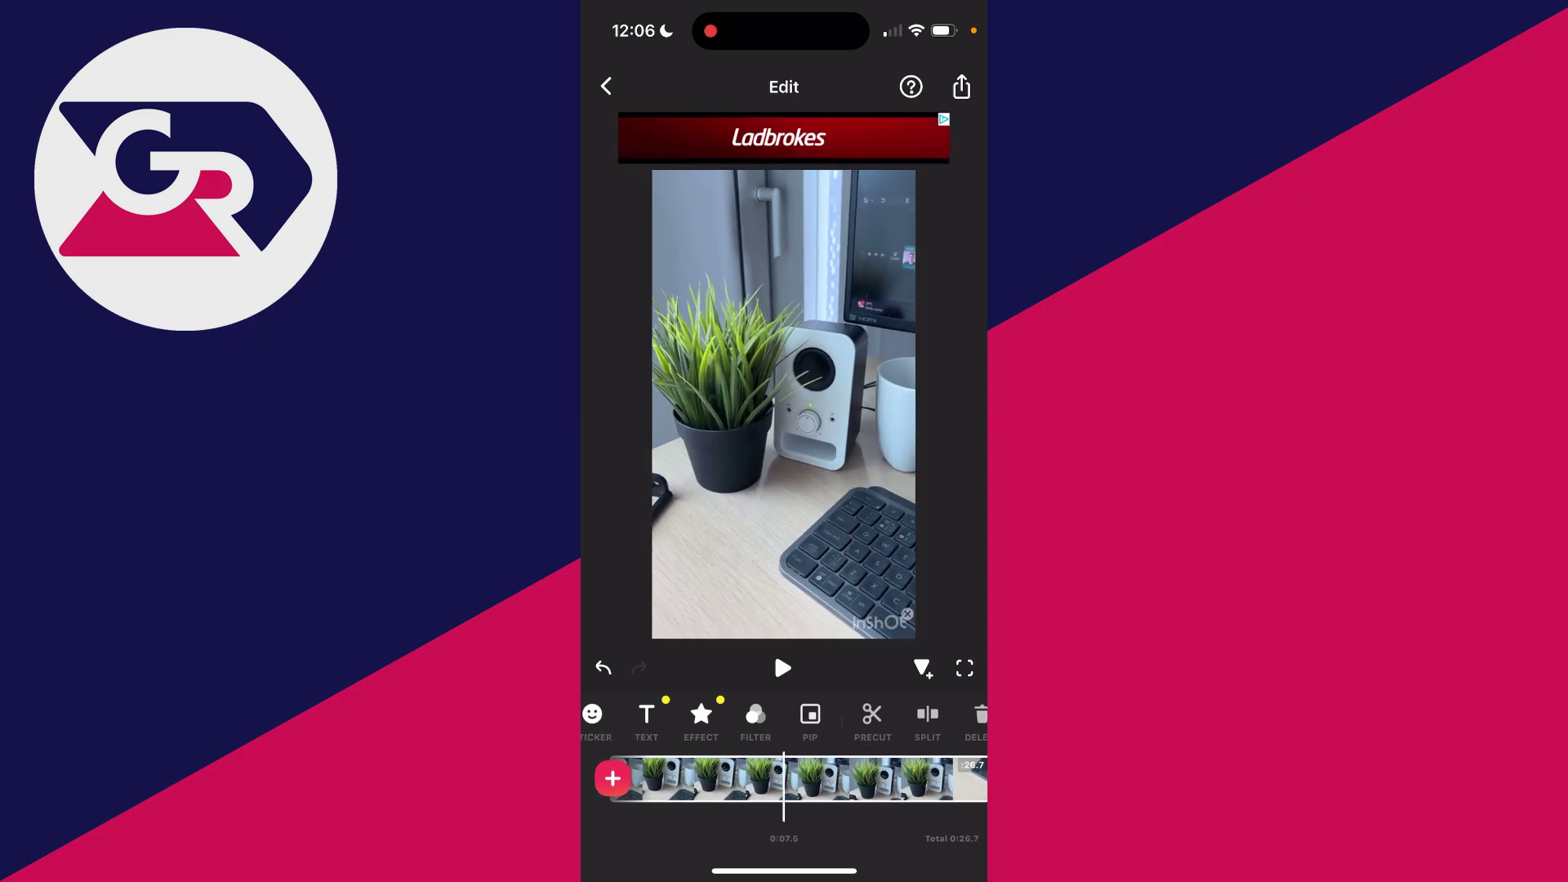
Step: Park the playhead near 14 seconds, where the shot changes, and bring up Precut
left_click_drag(857, 779, 735, 779)
left_click_drag(638, 717, 858, 717)
left_click_drag(858, 779, 809, 779)
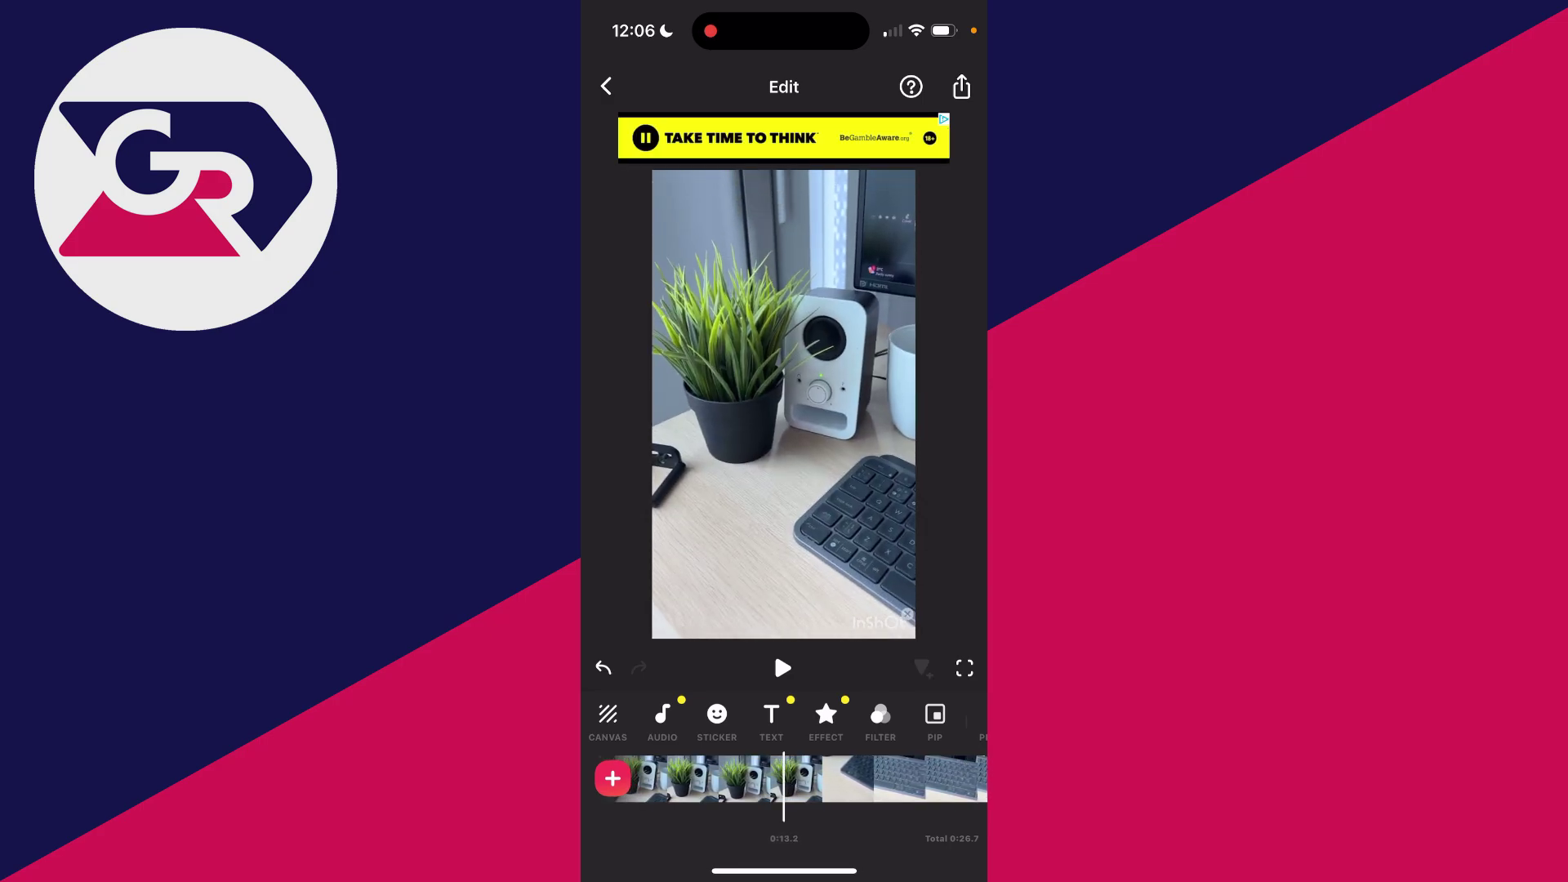
scroll(785, 717, "right", 4)
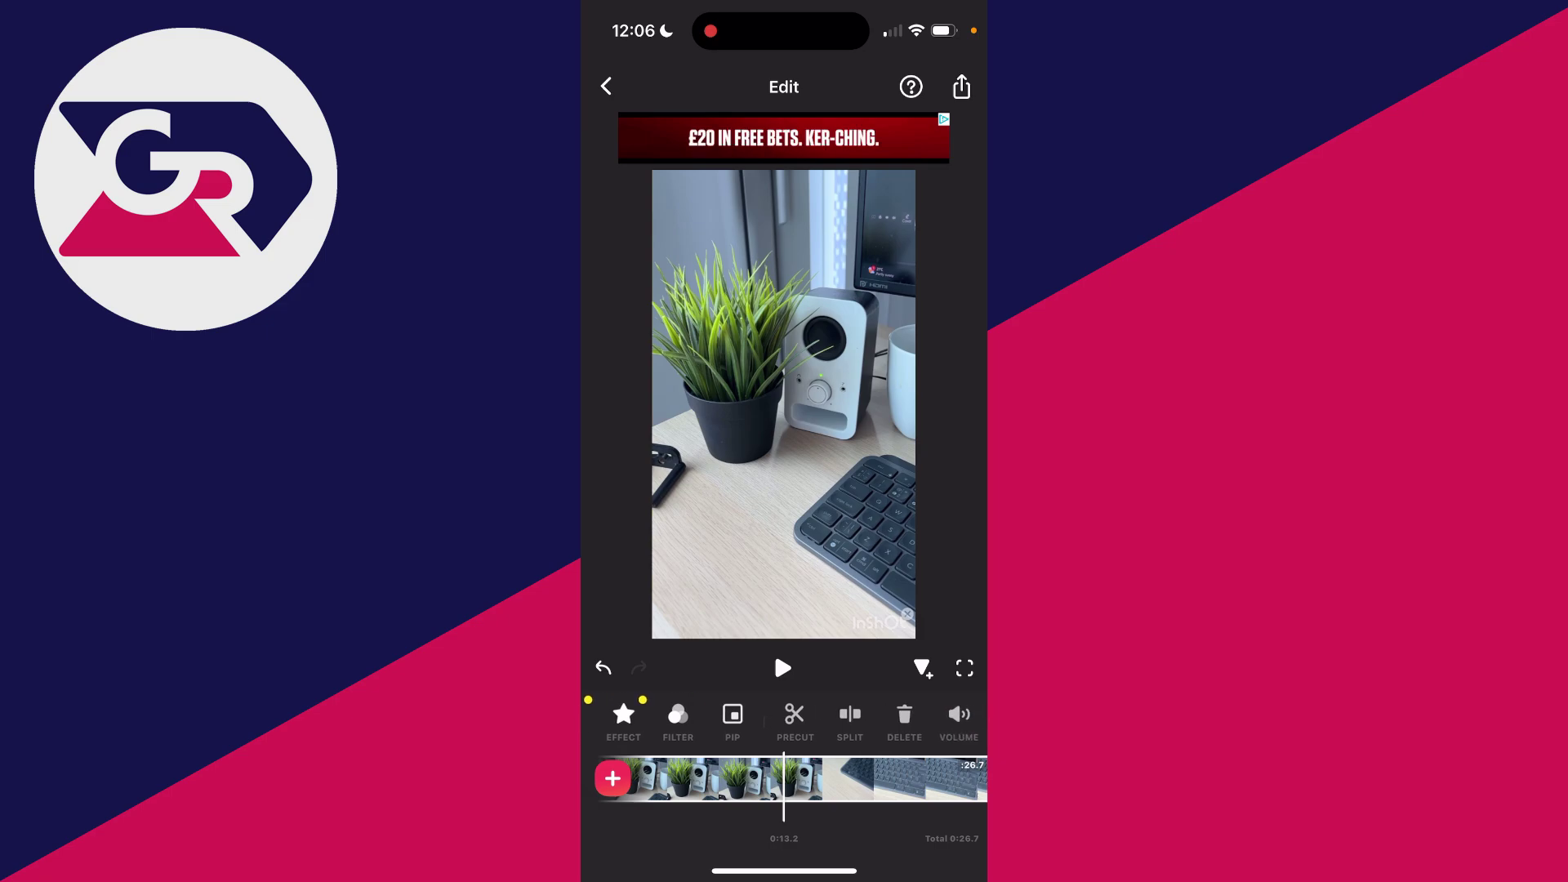
left_click(795, 717)
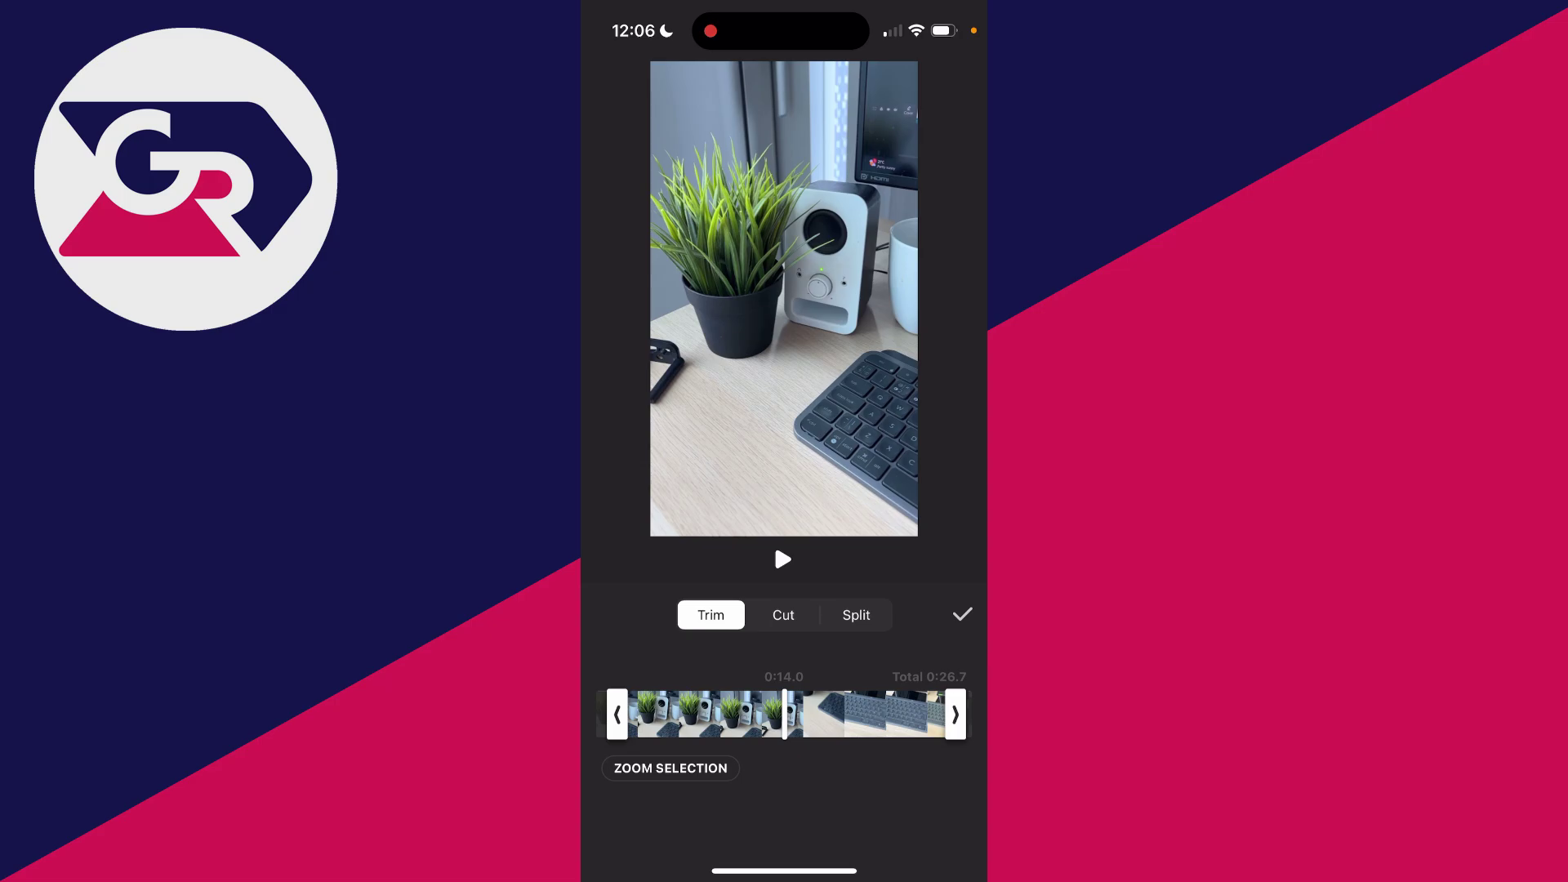
Step: Switch to Cut mode and mark the middle section between the plant and keyboard shots
left_click(783, 616)
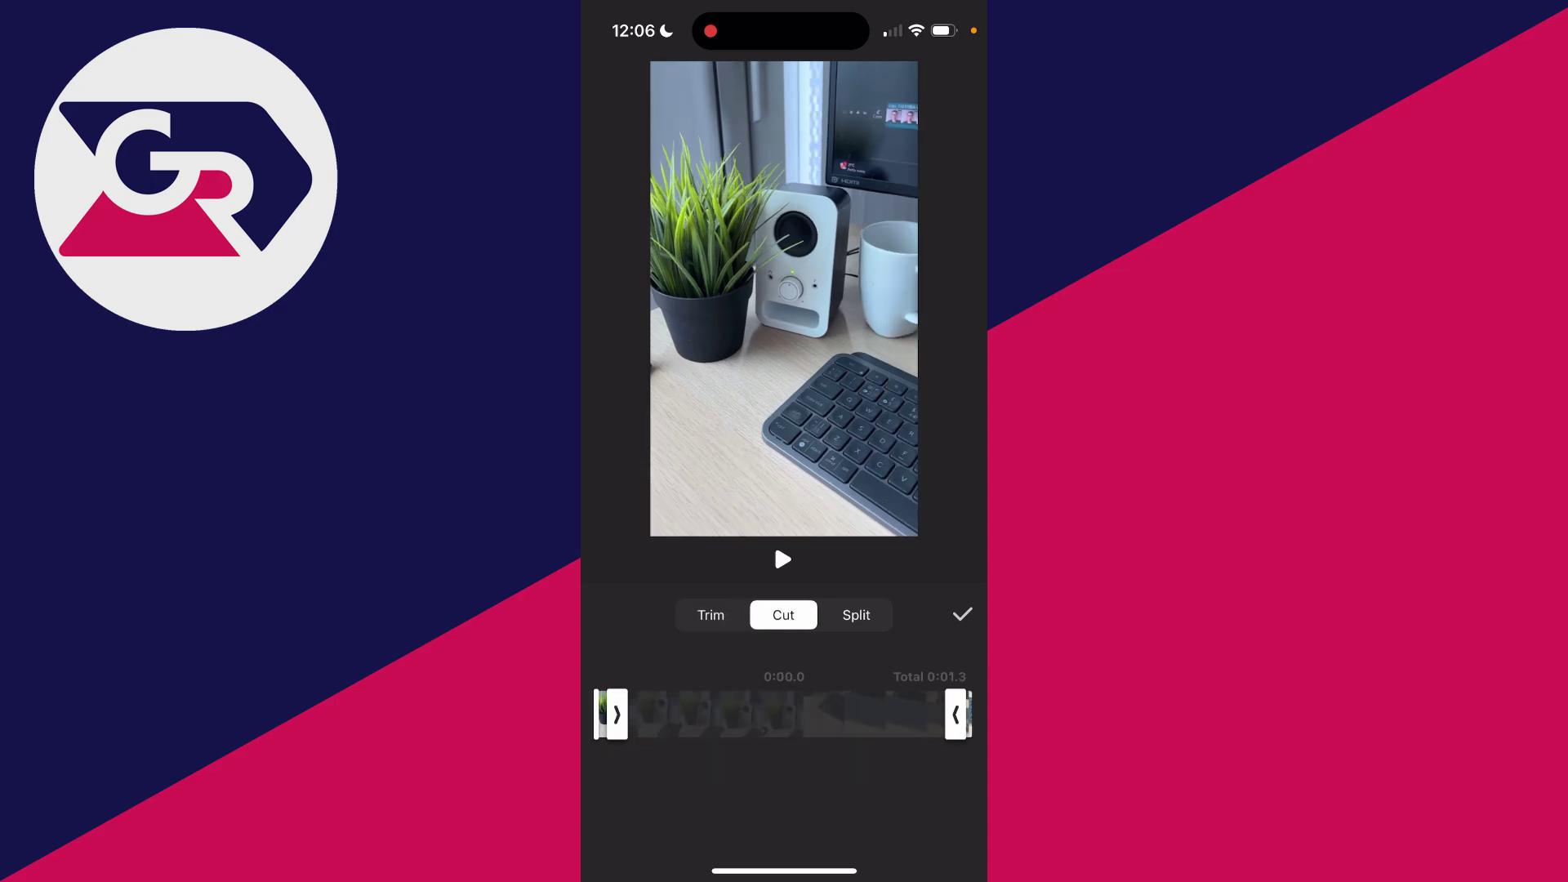
left_click_drag(957, 714, 824, 714)
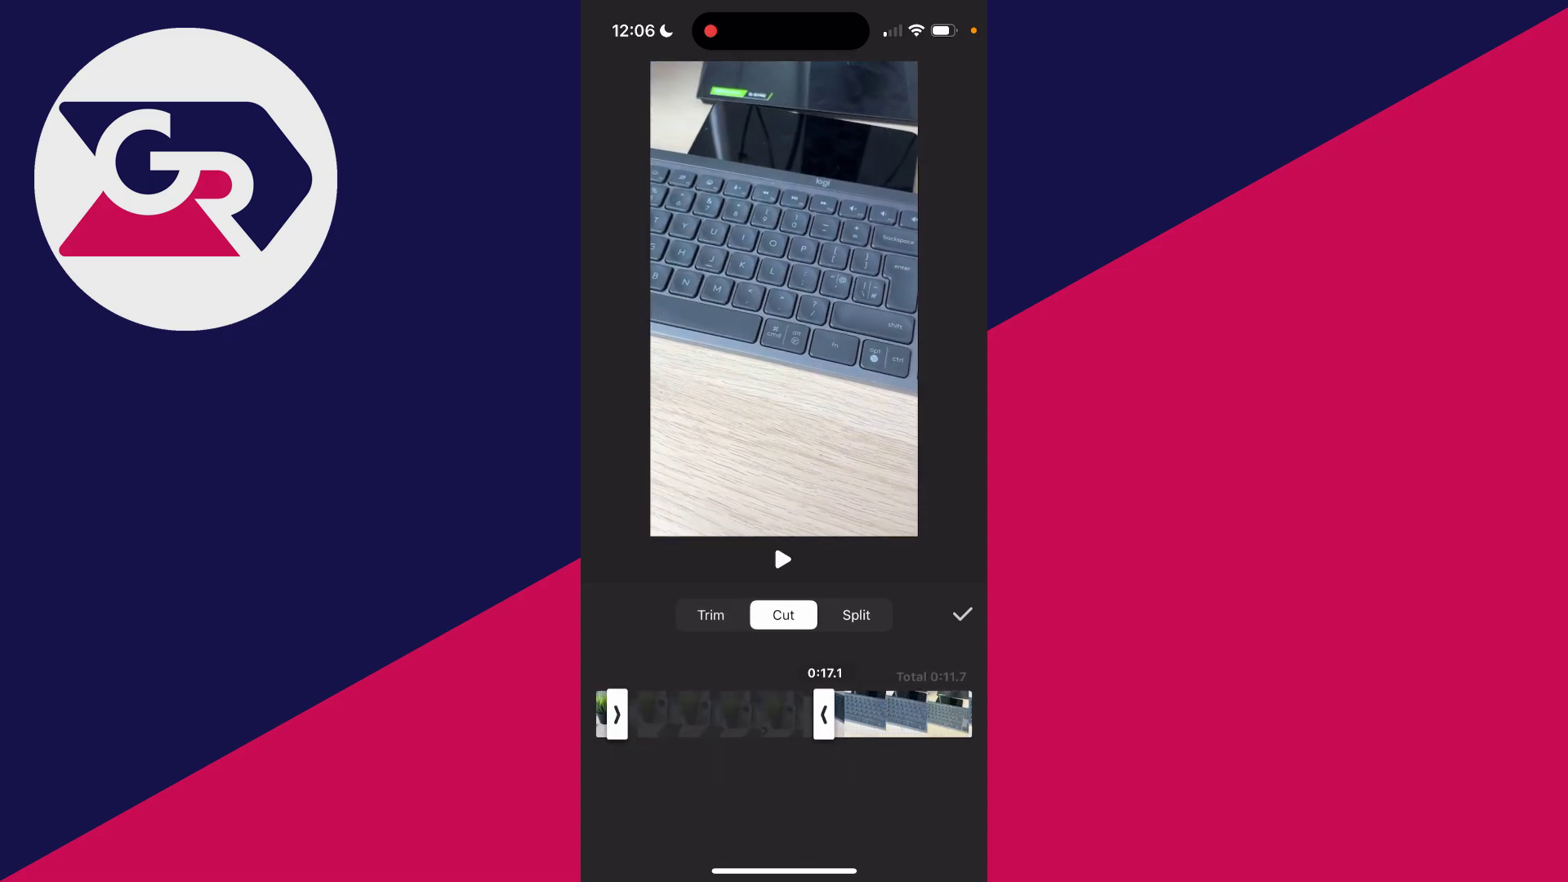
left_click_drag(613, 715, 732, 714)
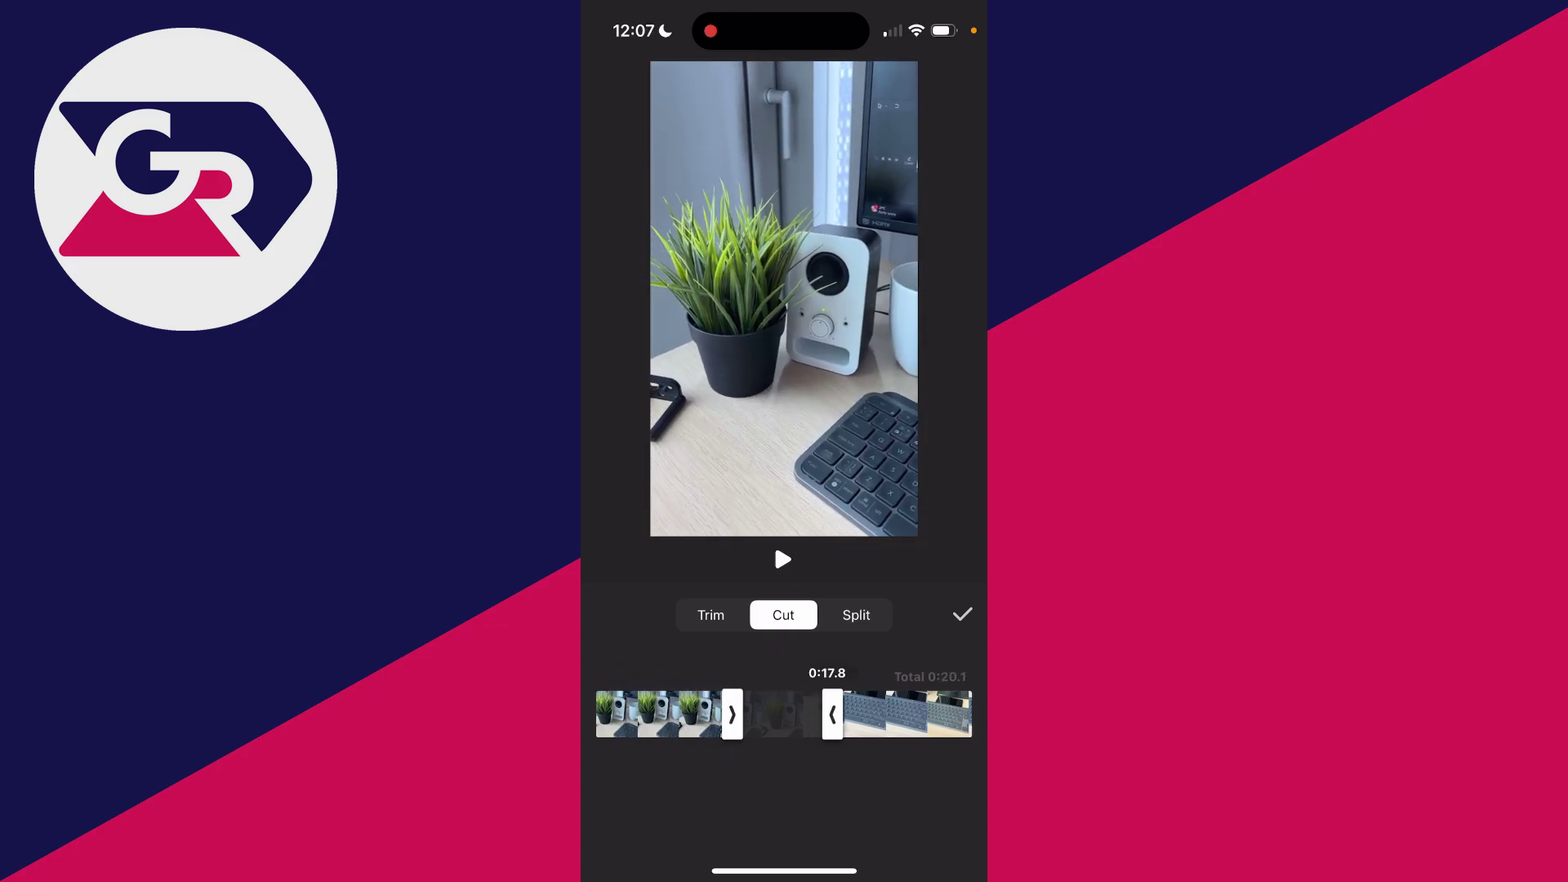
left_click_drag(823, 714, 854, 714)
left_click_drag(731, 715, 702, 715)
Step: Fine-tune the cut boundaries, extending the removed section slightly into the keyboard shot
left_click_drag(853, 714, 873, 714)
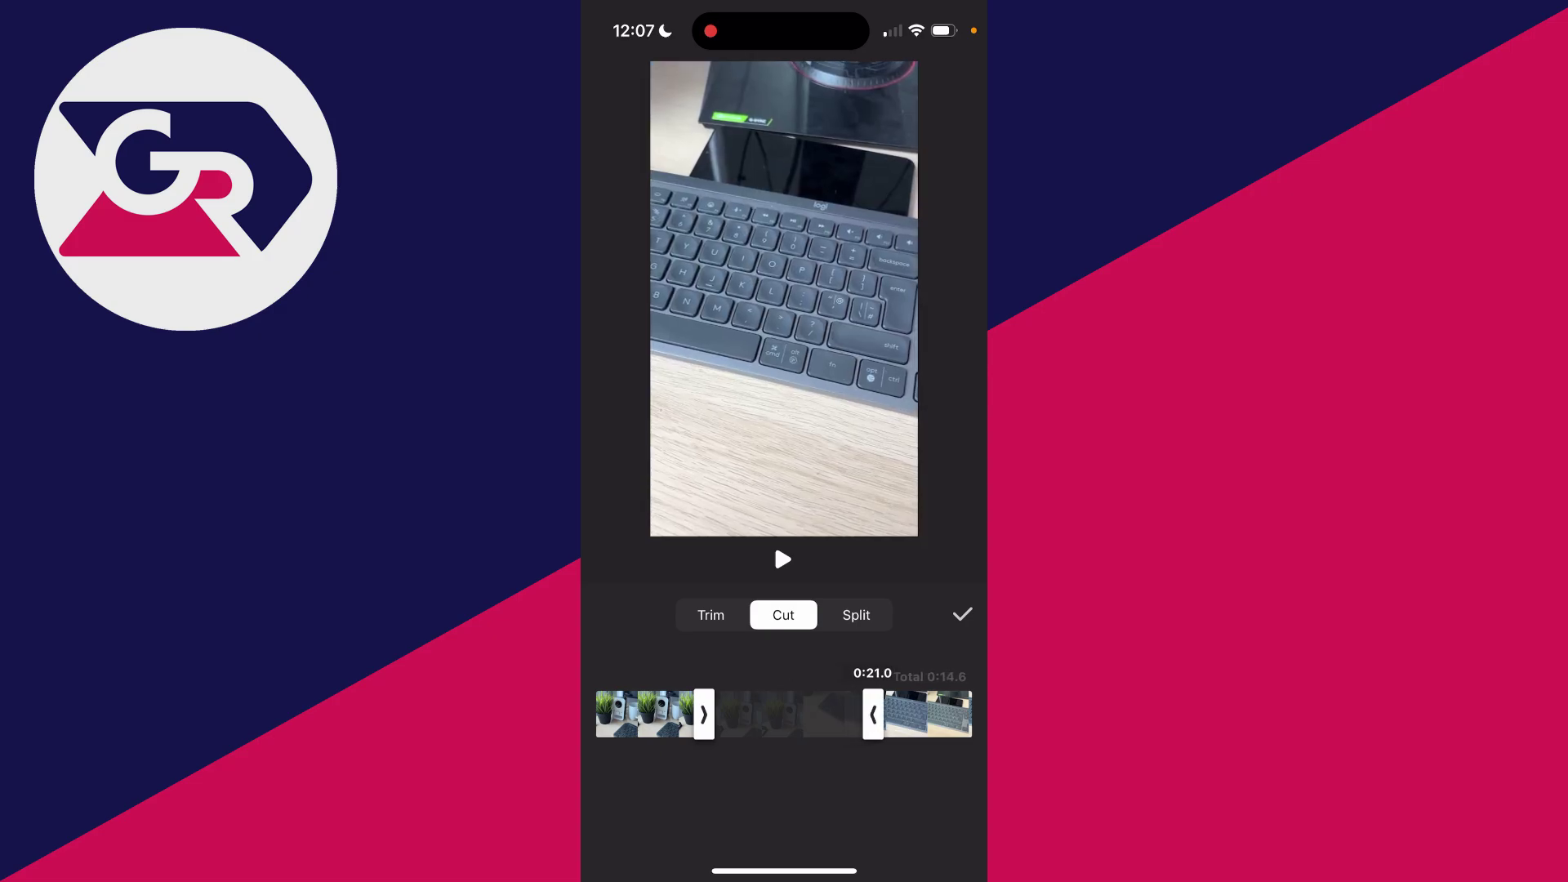
left_click_drag(703, 715, 711, 715)
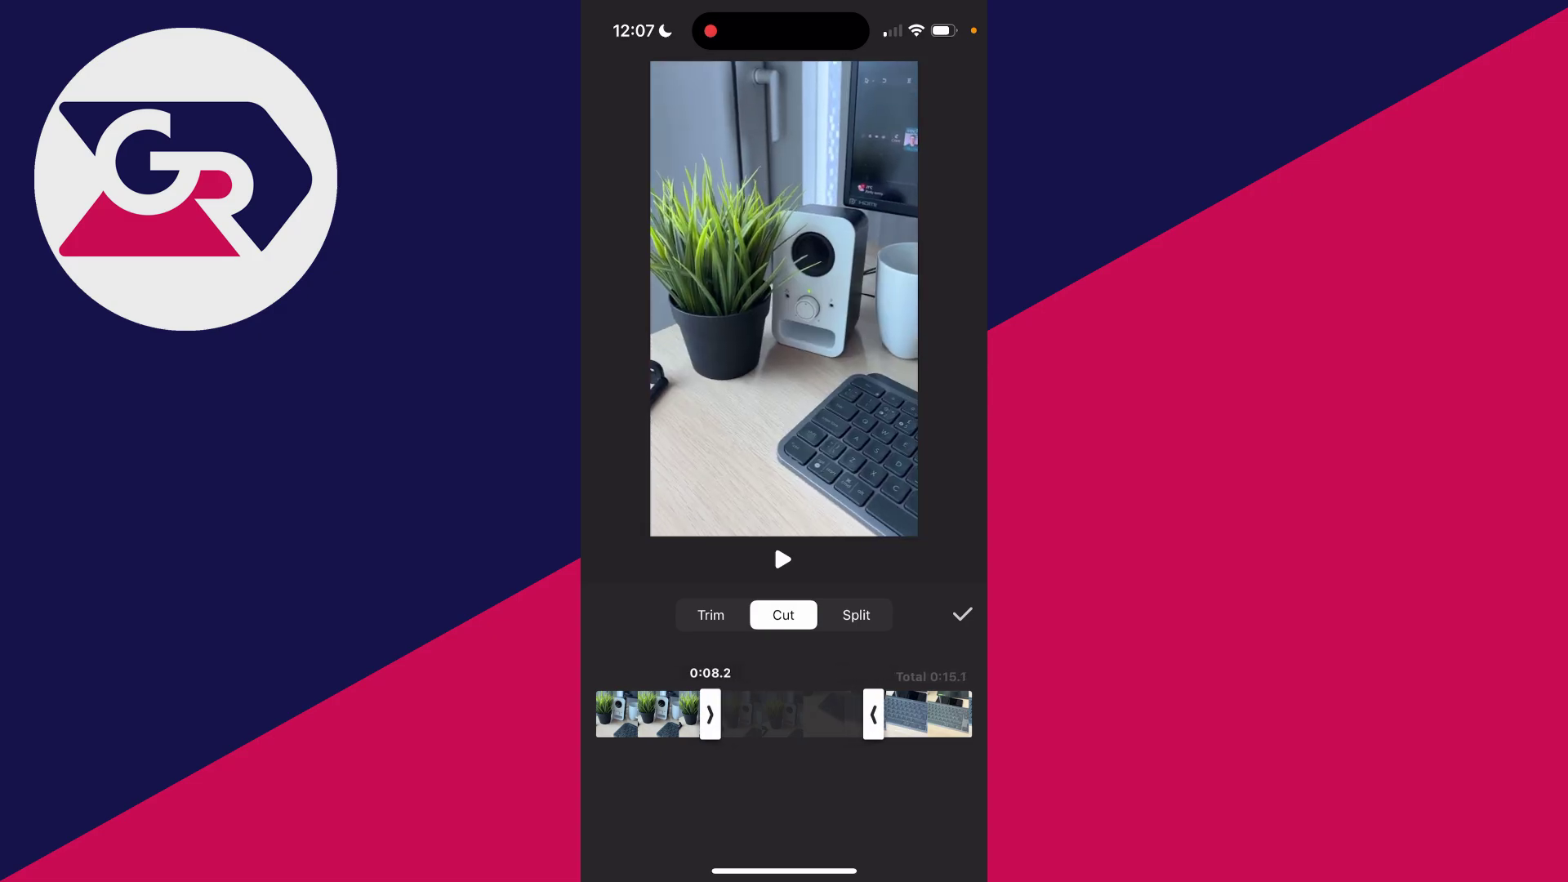
left_click_drag(873, 714, 864, 714)
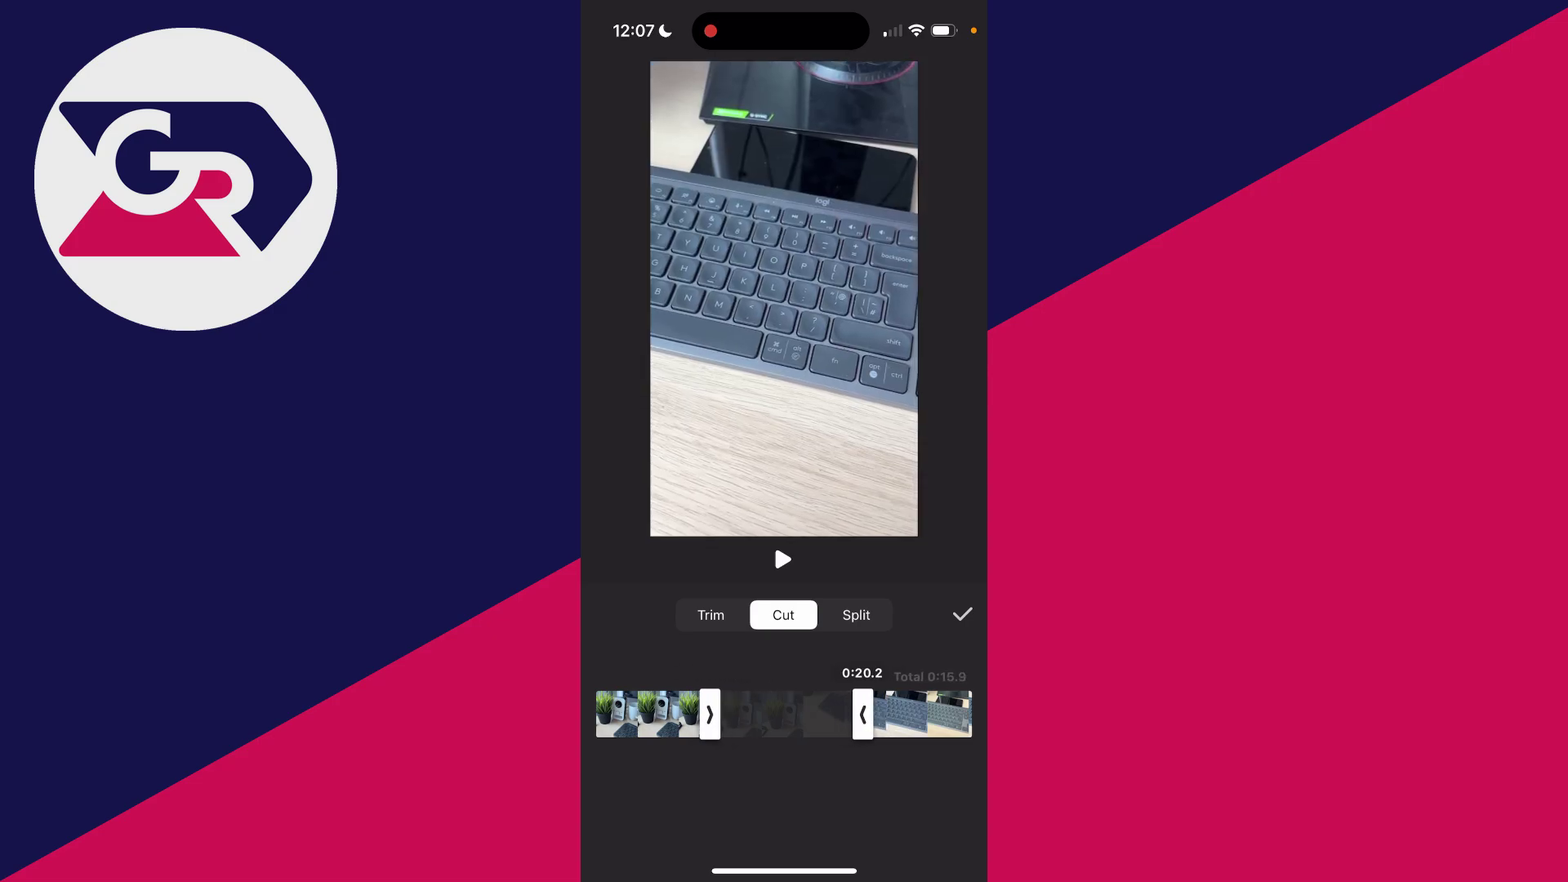
Step: Apply the cut, leaving about 15.9 seconds, and play back from the plant shot
left_click(961, 614)
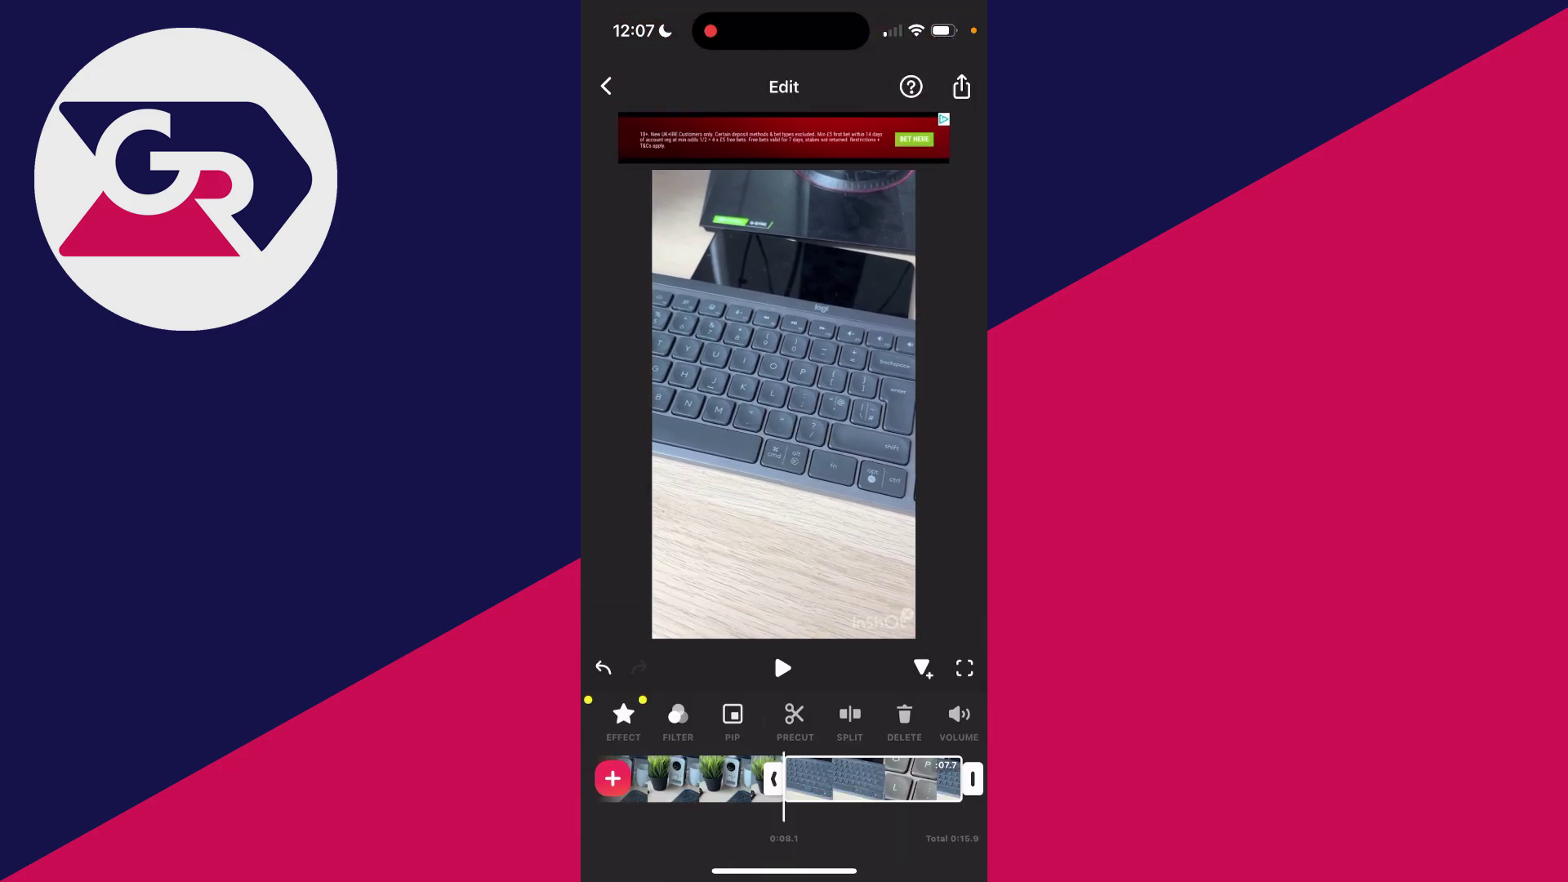
left_click(735, 780)
left_click(783, 668)
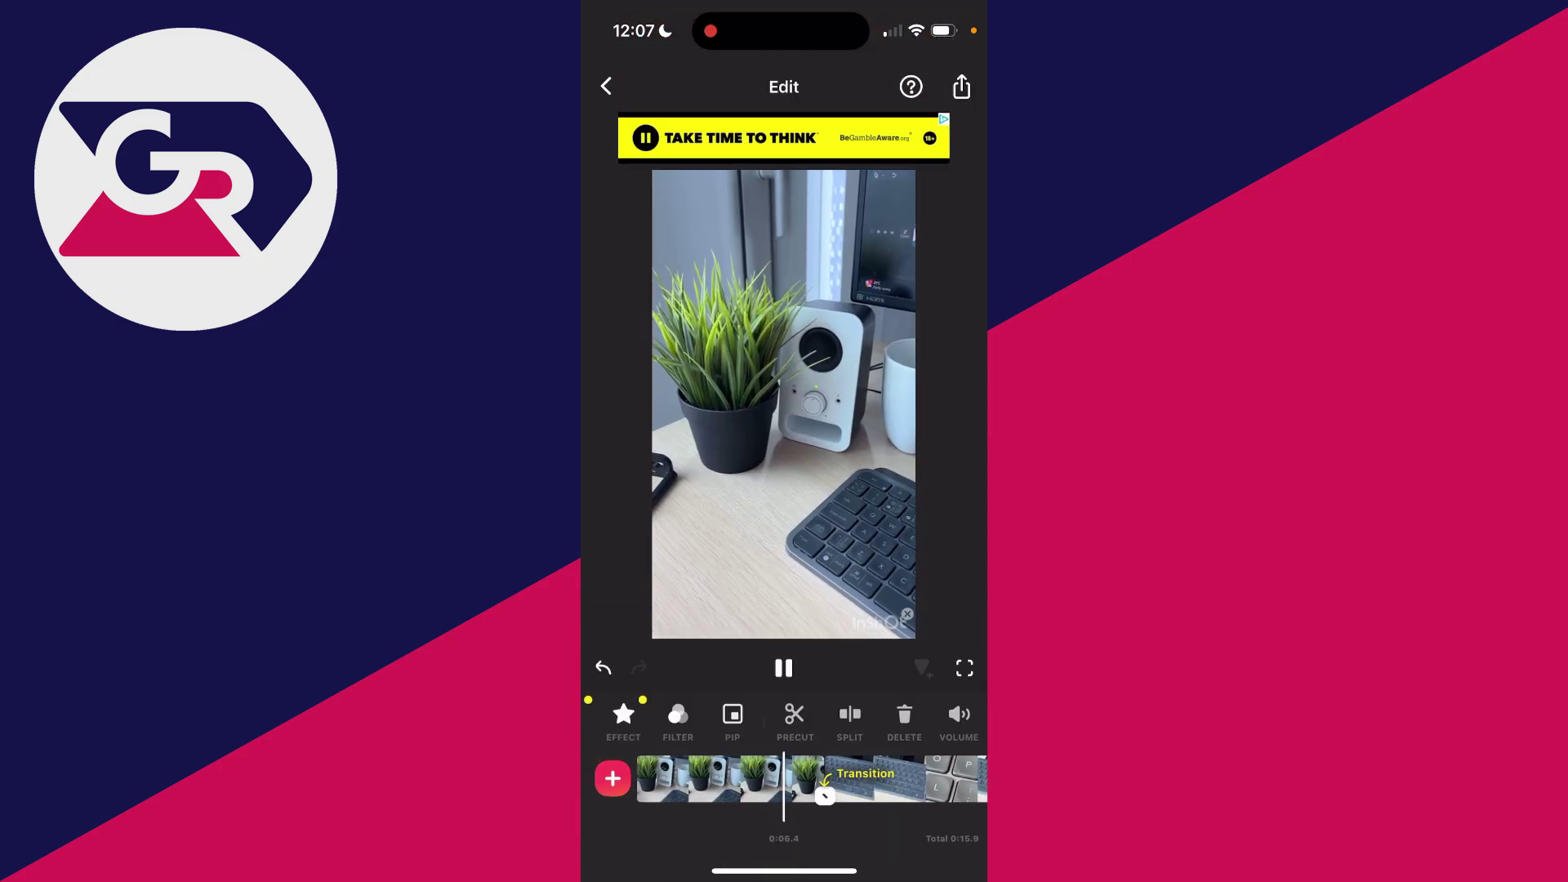